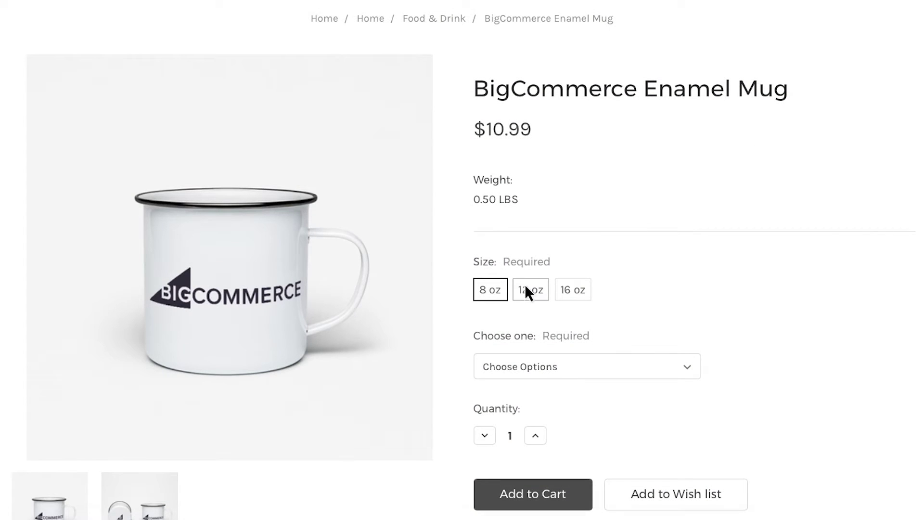
Step: Preview the Enamel Mug's price and weight at 12 oz and 16 oz, then choose the Think Big design
click(525, 287)
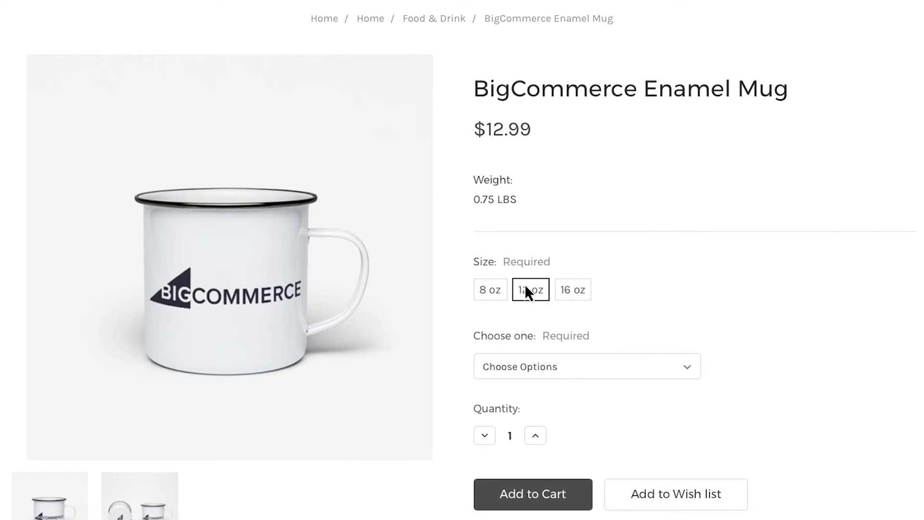
click(571, 286)
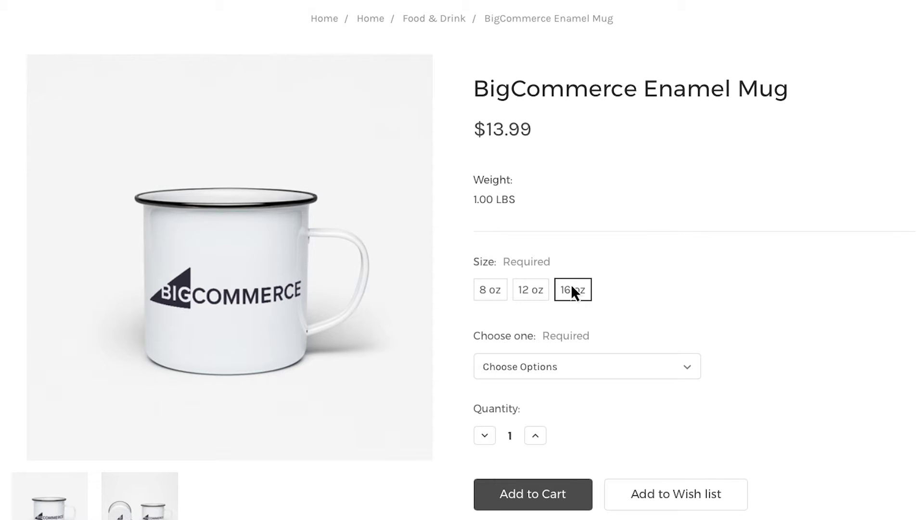
click(593, 366)
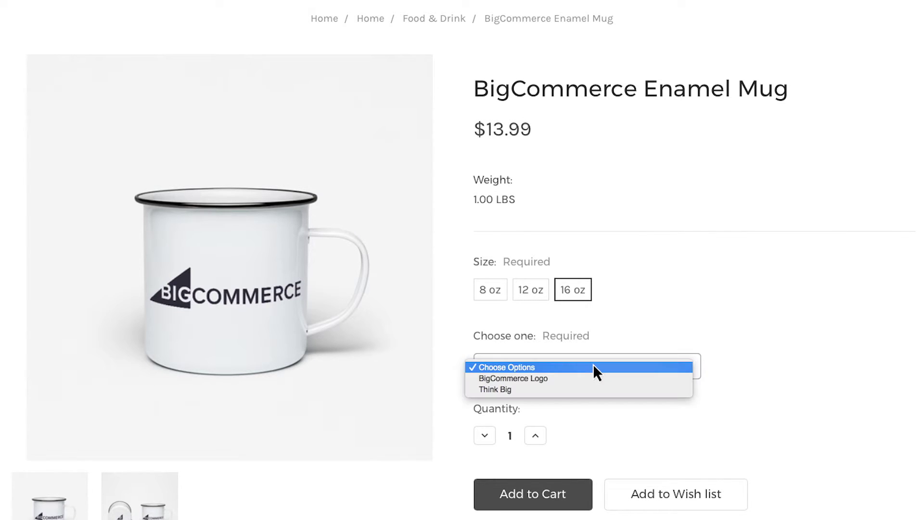
click(582, 389)
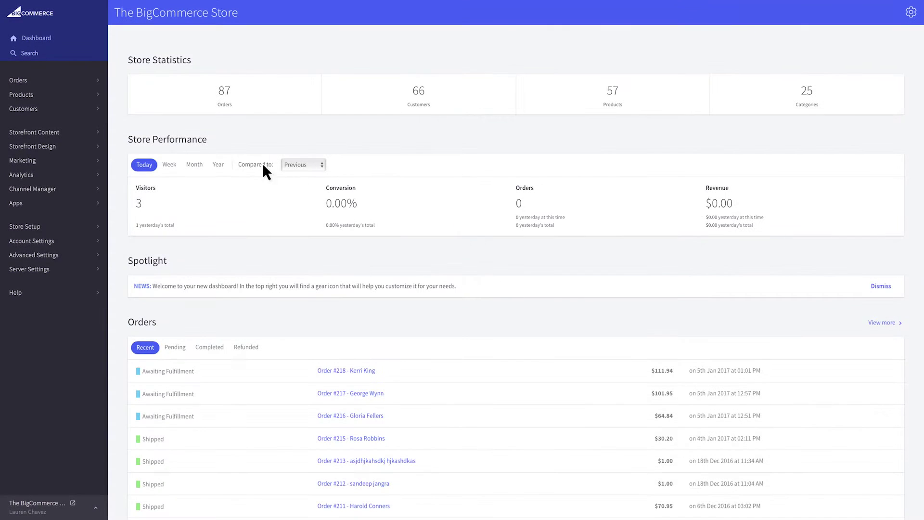
Step: Go to the BigCommerce Logo T-Shirt's Options & SKUs Rules section
click(87, 94)
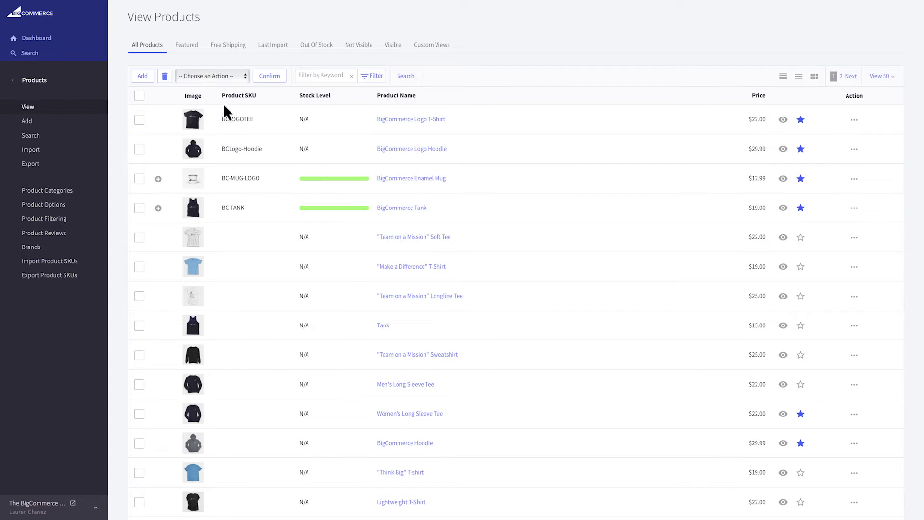
click(404, 119)
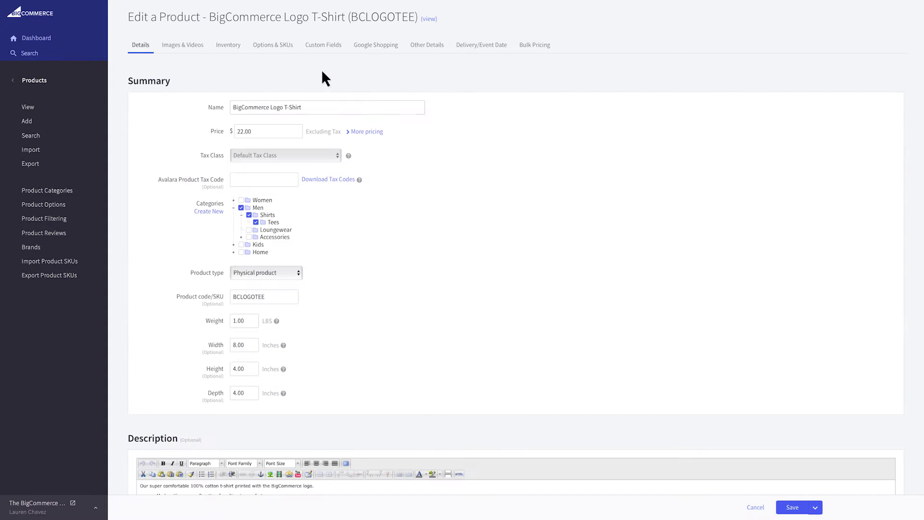
click(222, 55)
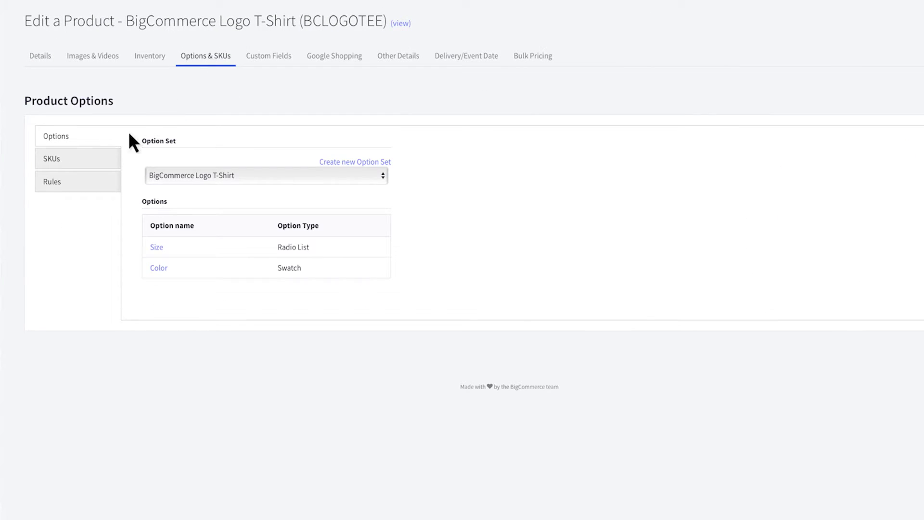
click(79, 184)
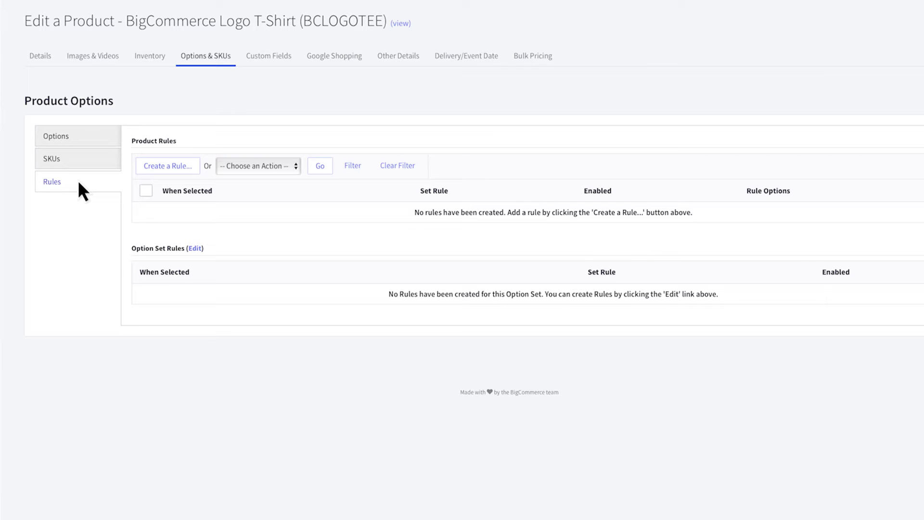
Step: Start a new rule and try its price adjustment, previewing Medium, Large and X-Large prices
click(159, 164)
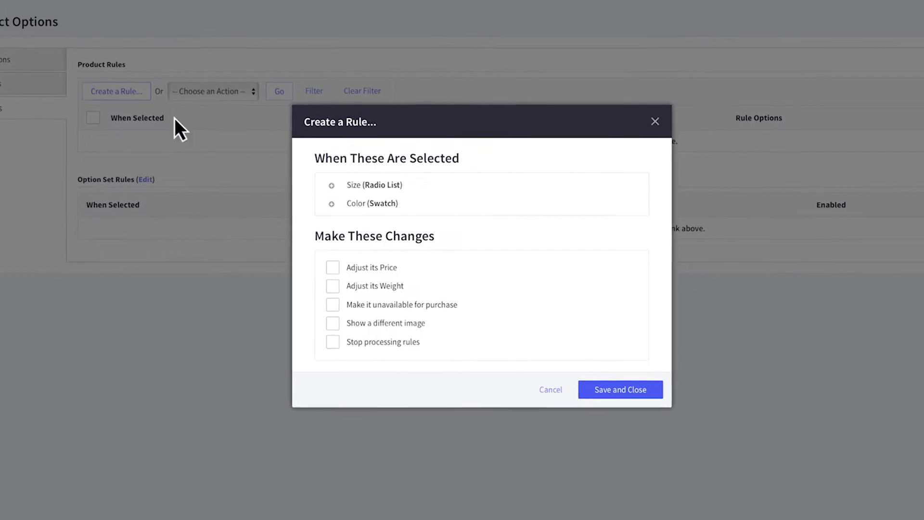
click(368, 254)
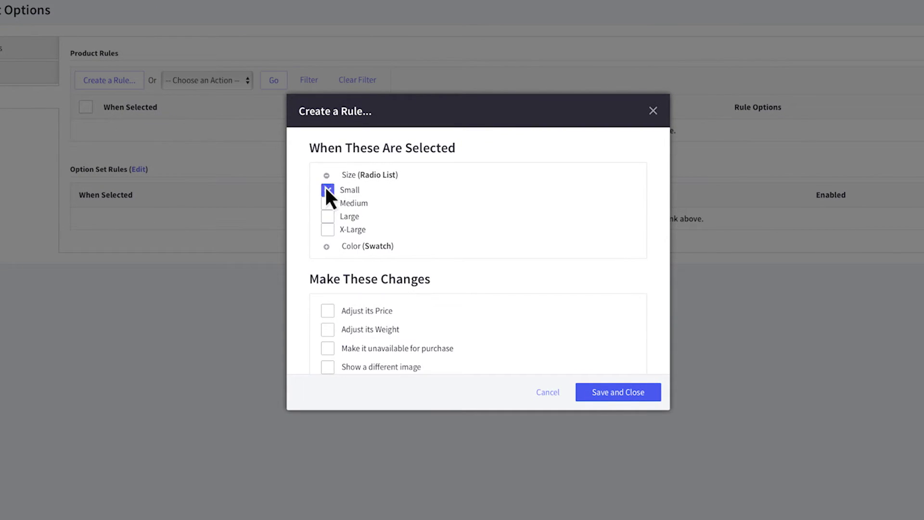
click(326, 175)
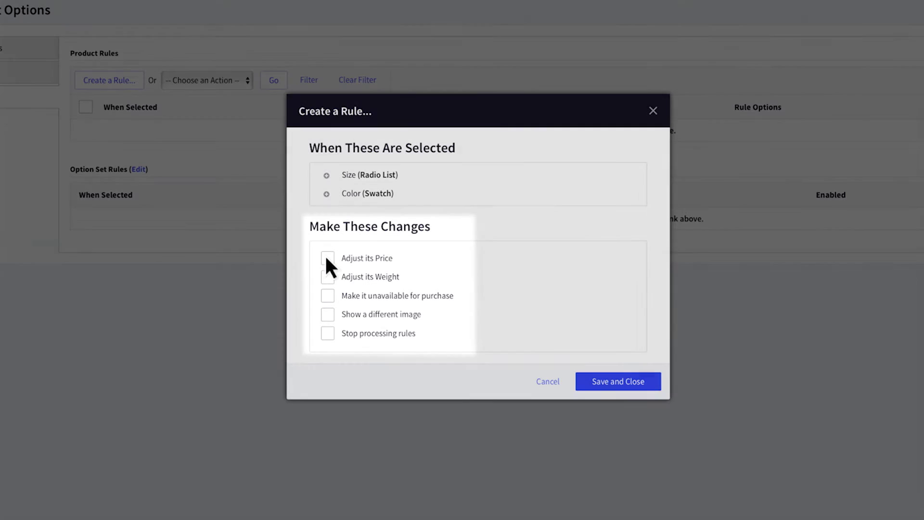
click(327, 257)
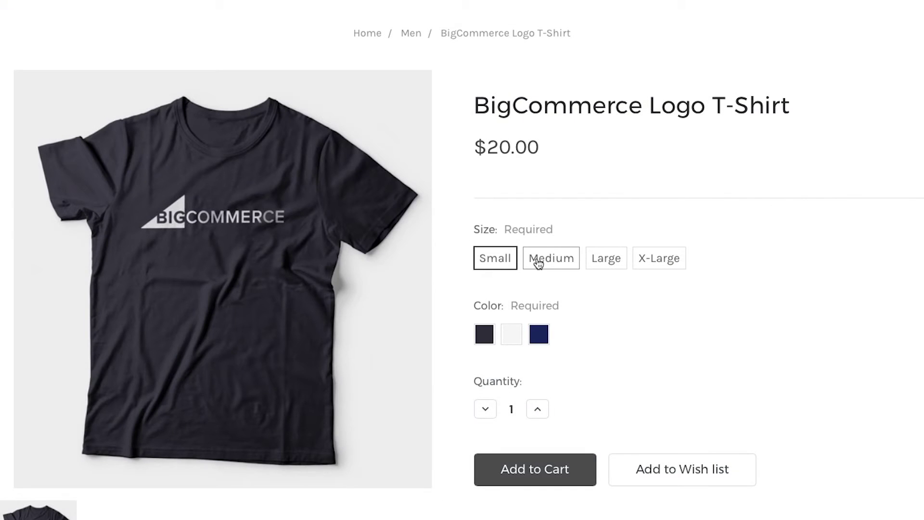
click(538, 262)
click(596, 263)
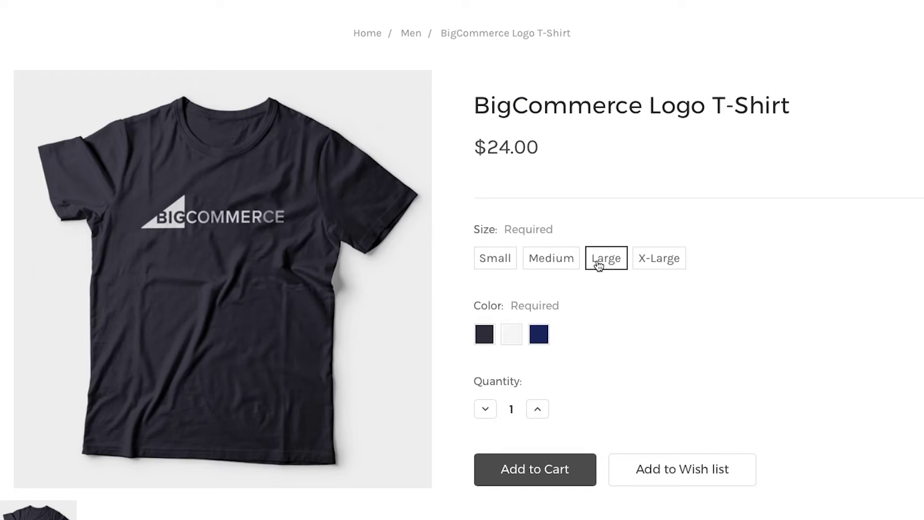
click(648, 264)
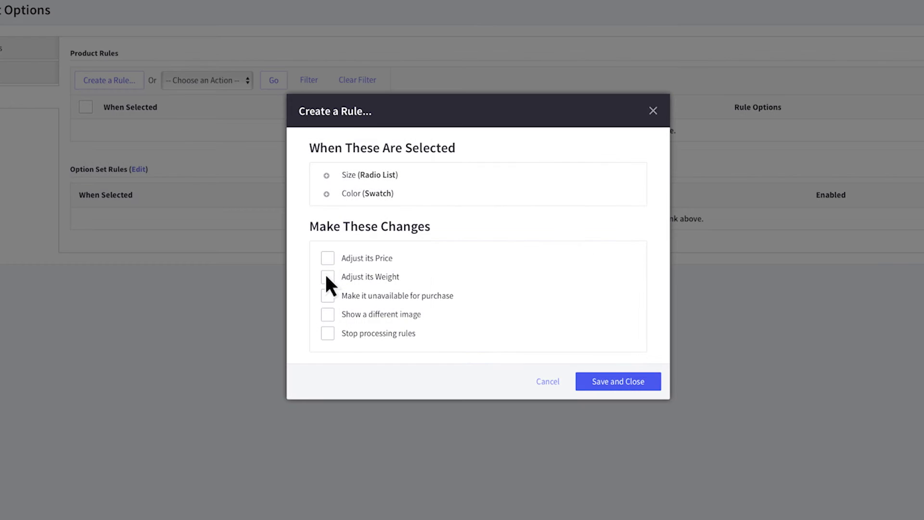
Step: Try the weight and unavailable-for-purchase changes, previewing the dark colour's backorder notice
click(328, 276)
click(327, 276)
click(327, 295)
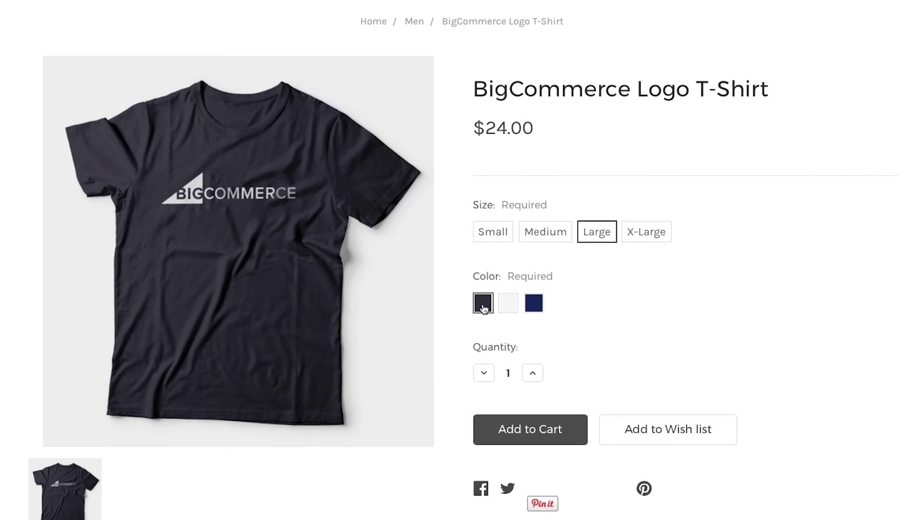
click(483, 304)
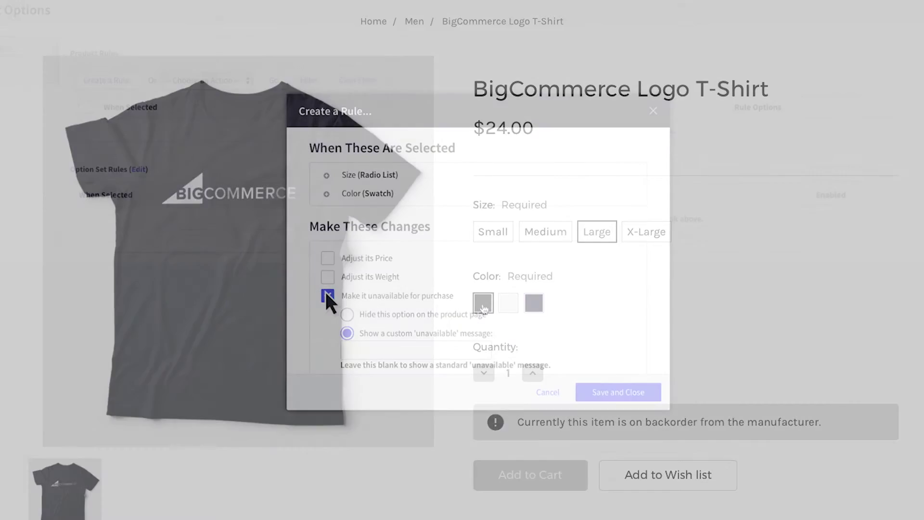
click(327, 295)
Step: Try the show-a-different-image change, previewing the white and navy shirt colours
click(327, 313)
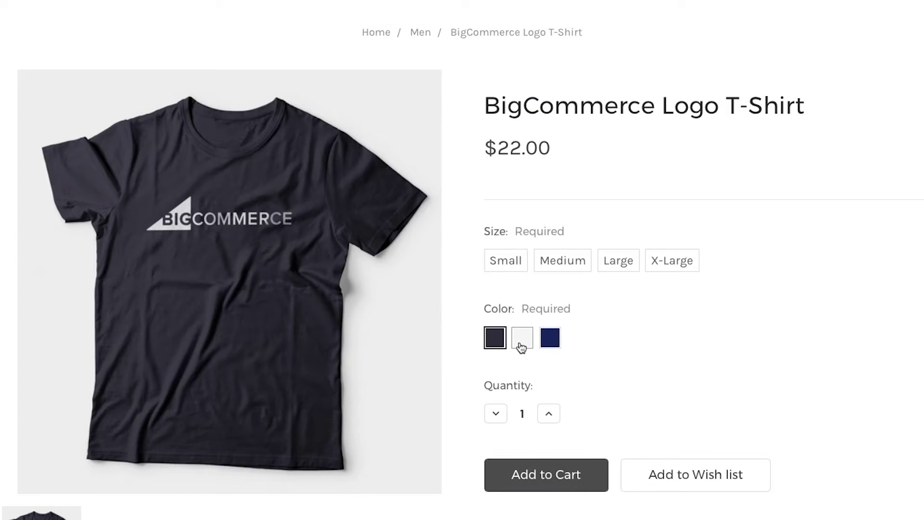
click(521, 343)
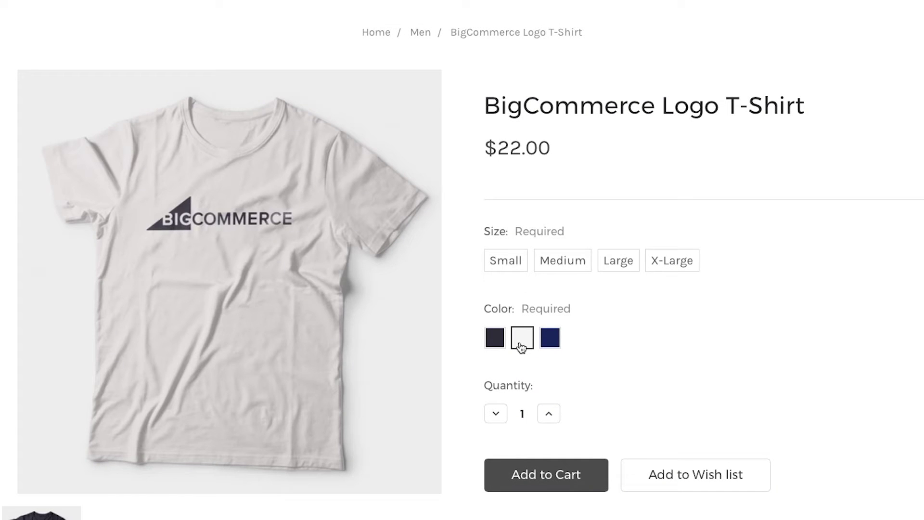
click(550, 343)
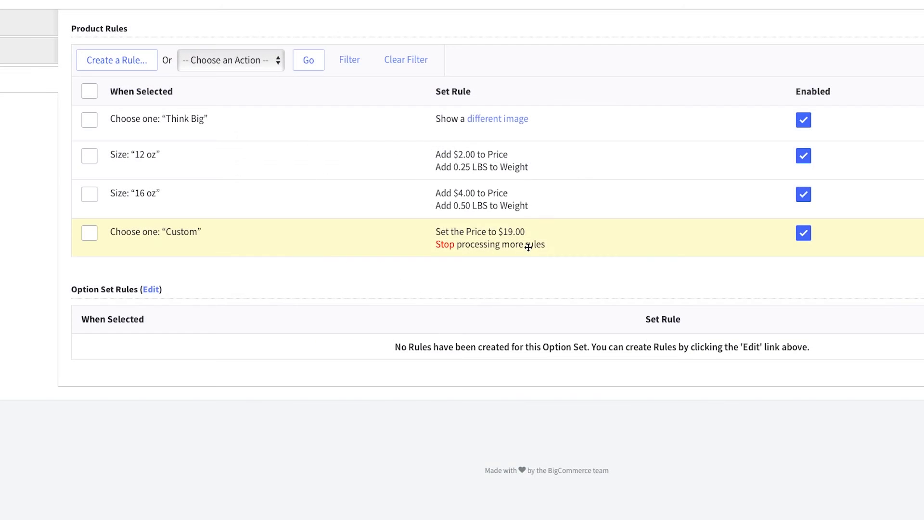
Step: Save a Size Small rule that removes $2.00 from the price
drag(527, 243, 532, 147)
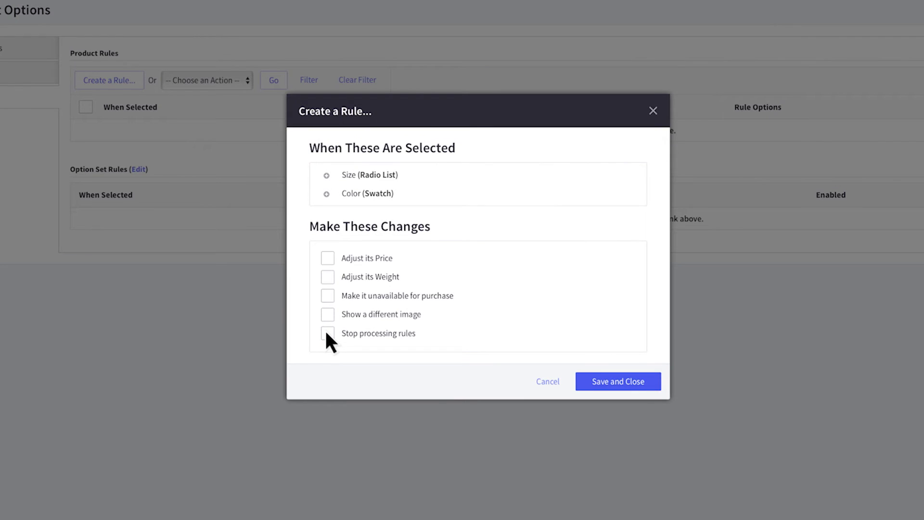
click(328, 258)
click(373, 280)
click(371, 298)
double_click(444, 280)
text(2)
key(Tab)
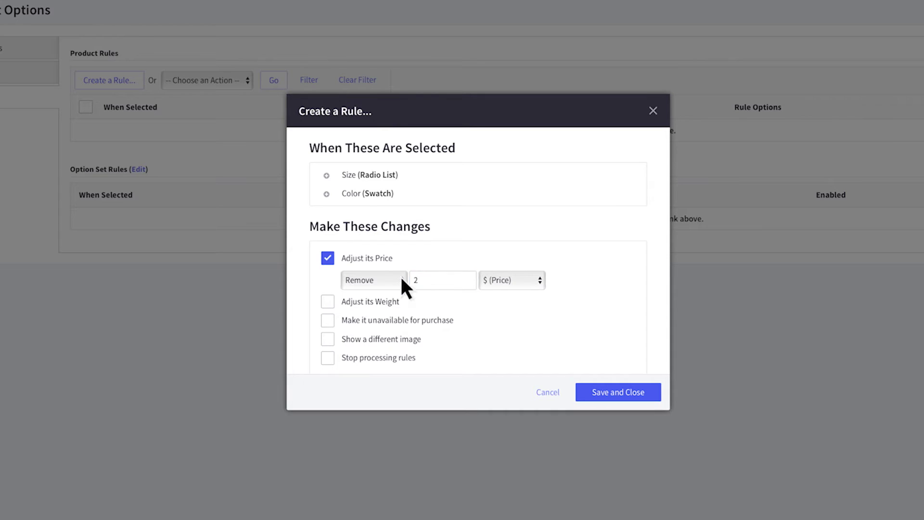
click(612, 390)
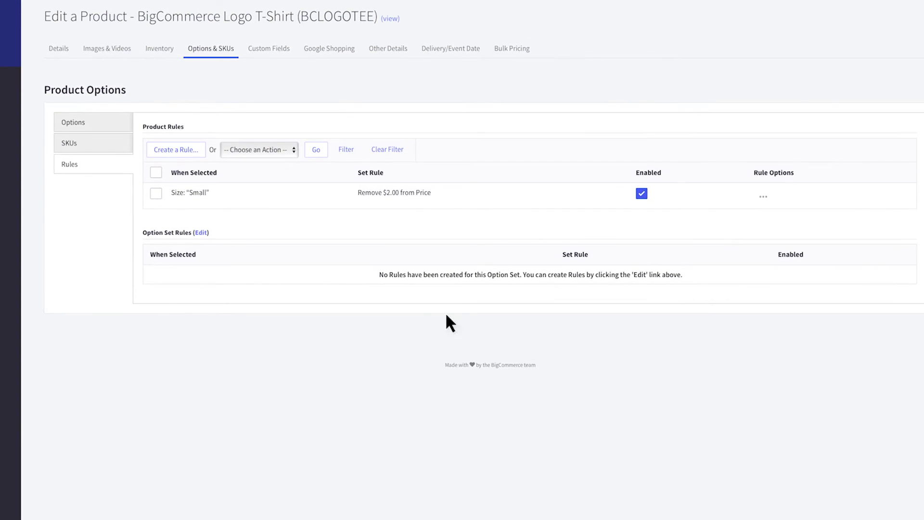
Step: Save a Color Blue rule that shows the T-Shirt-Mockup - blue.png image
click(178, 149)
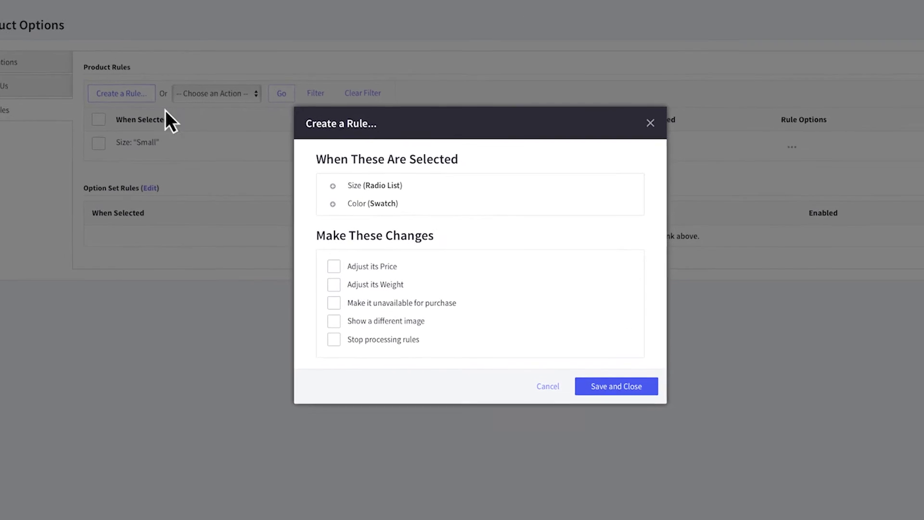
click(326, 194)
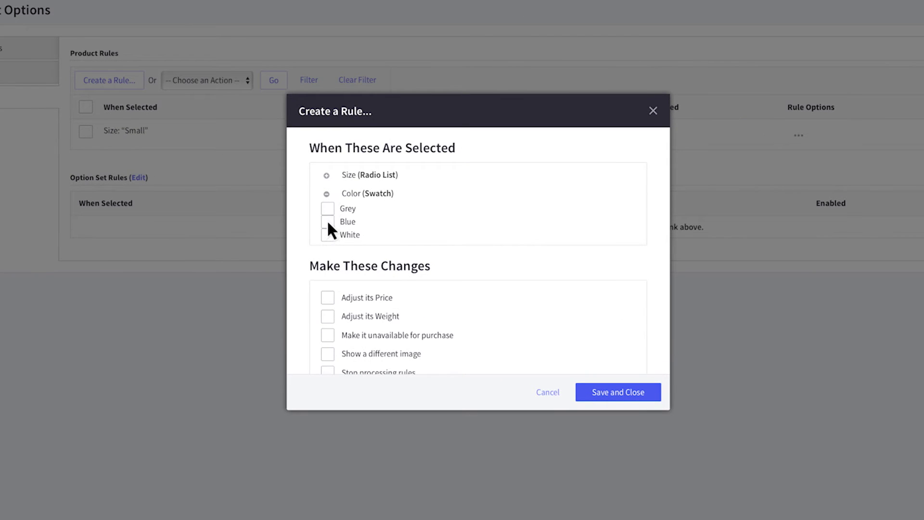
click(327, 193)
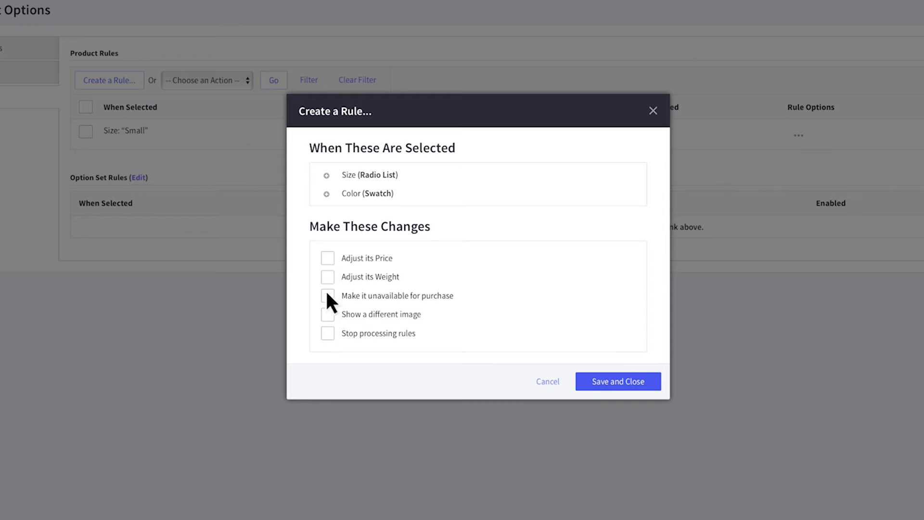
click(328, 313)
click(400, 337)
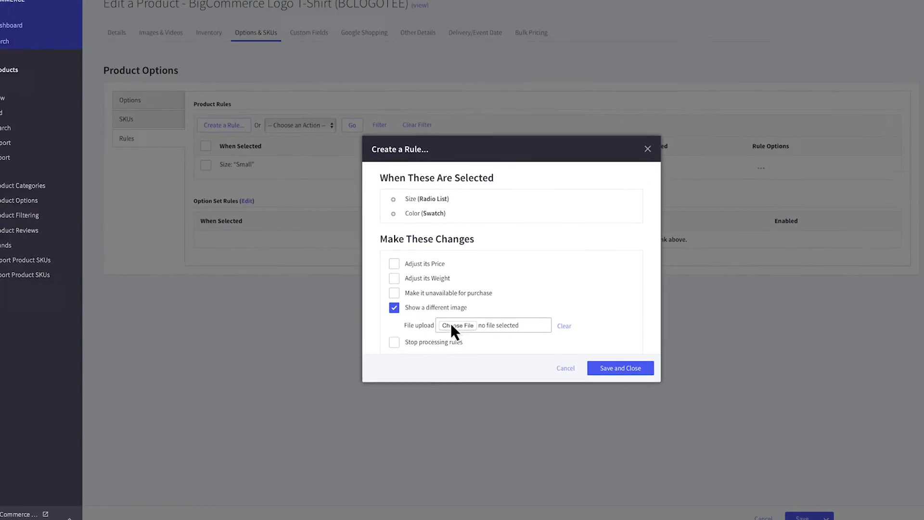
click(446, 42)
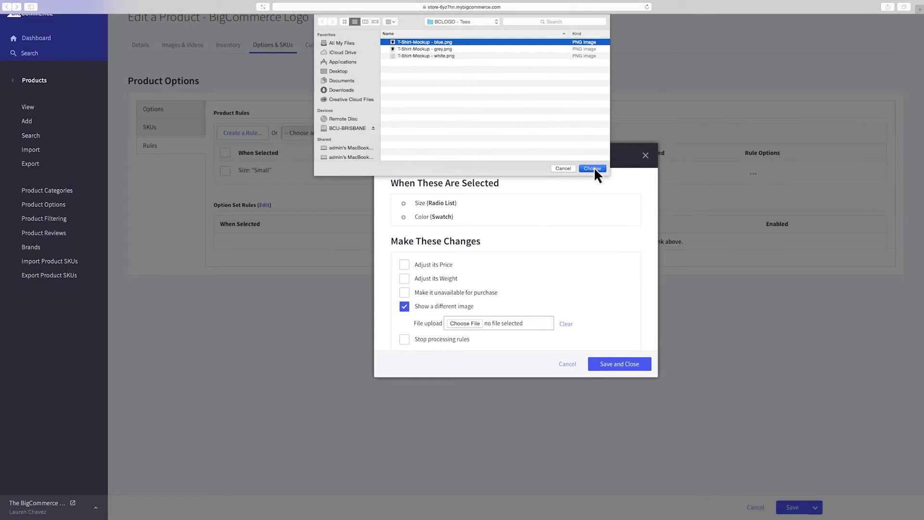
click(592, 168)
click(621, 362)
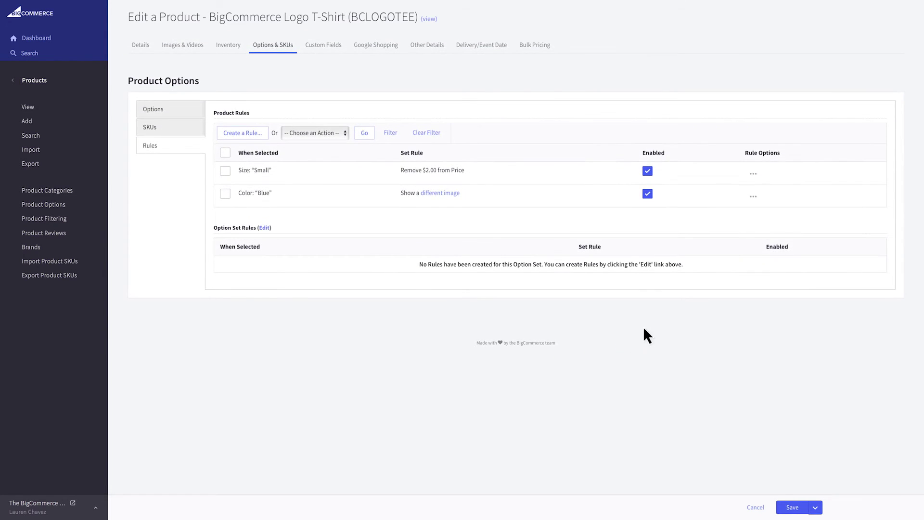
Step: Edit the Small rule to also remove 0.5 lb from the weight and save it
click(800, 140)
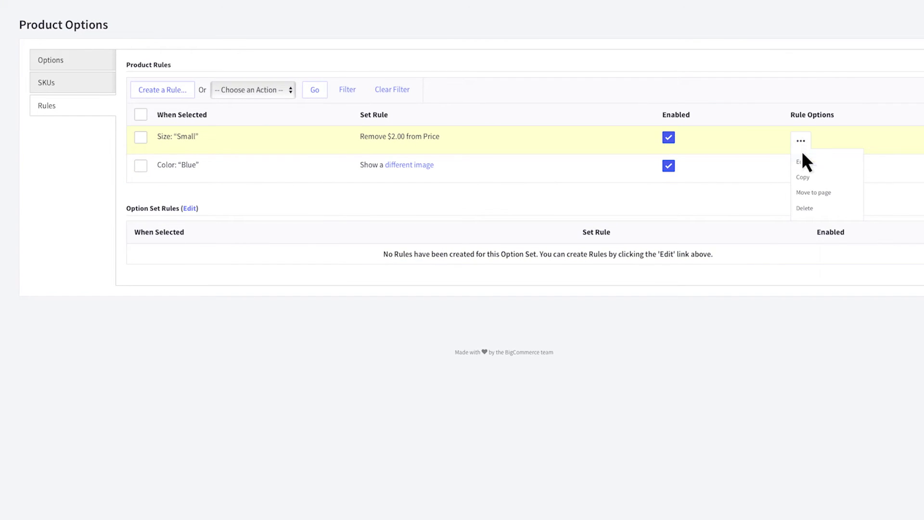
click(802, 160)
scroll(552, 269, down, 2)
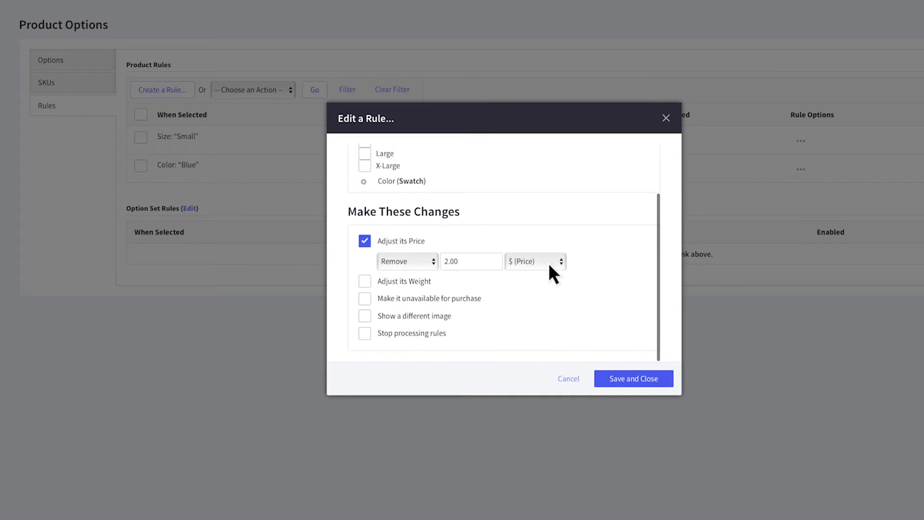
click(364, 282)
click(404, 301)
click(402, 318)
double_click(452, 303)
text(.5)
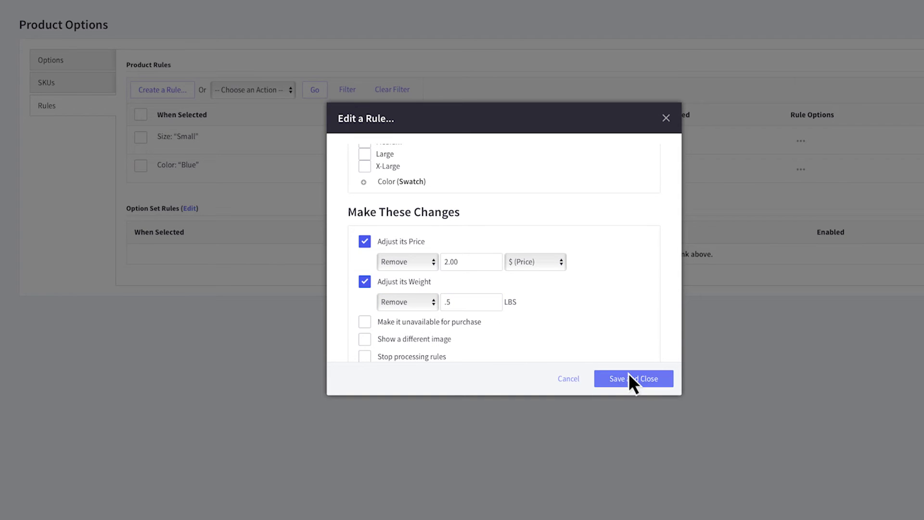
click(628, 379)
Step: Reopen the Small rule's actions menu and close it without changes
scroll(685, 168, down, 1)
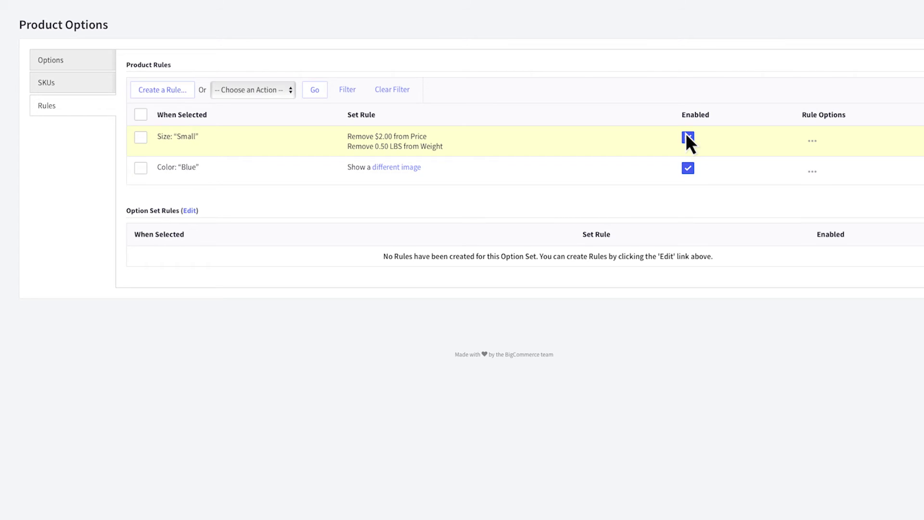
click(811, 140)
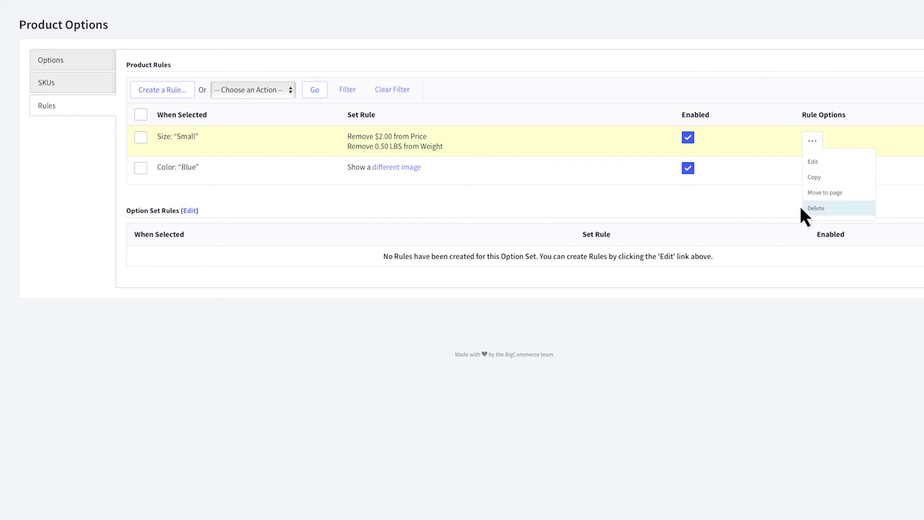
click(781, 209)
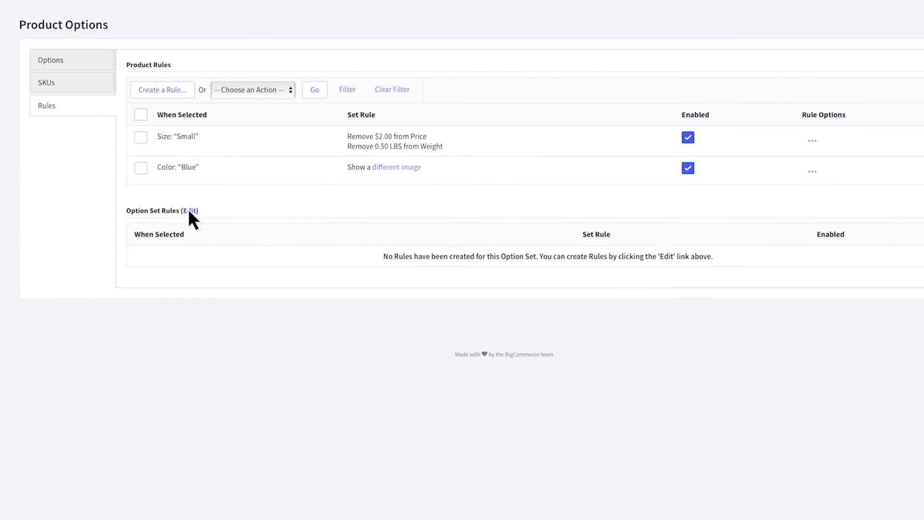
Step: Open Edit Rules for the BigCommerce Logo T-Shirt option set under Product Options > Option Sets
click(189, 211)
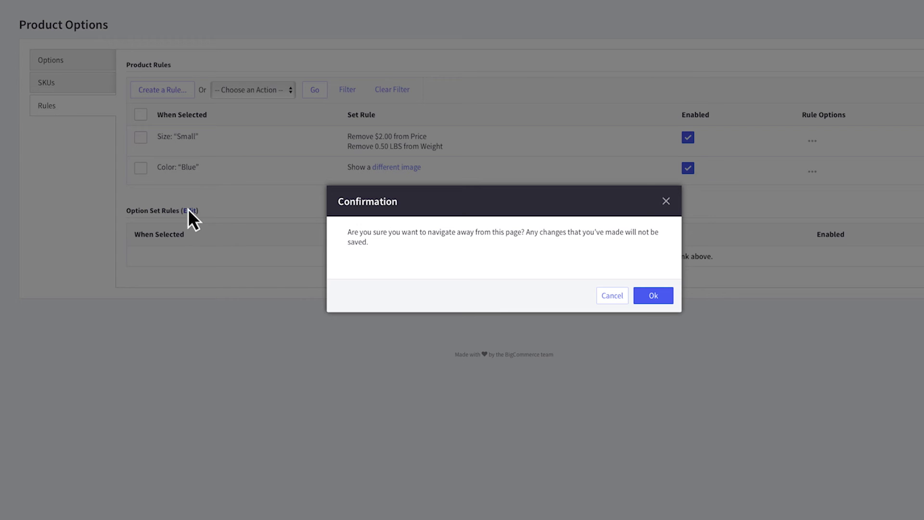
click(646, 294)
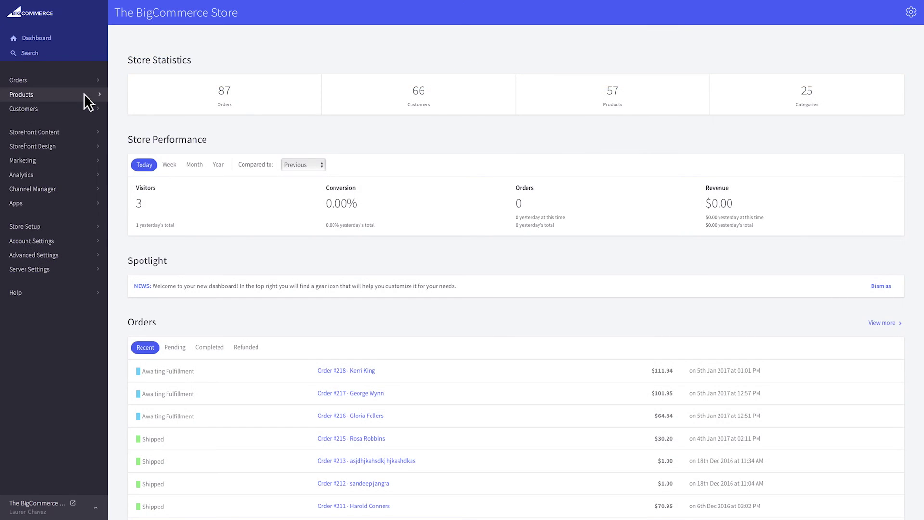
click(83, 93)
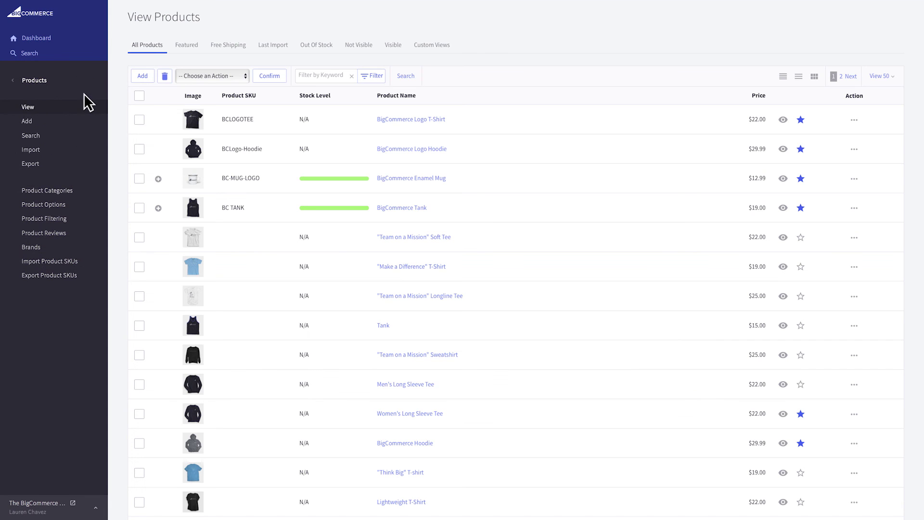
click(62, 205)
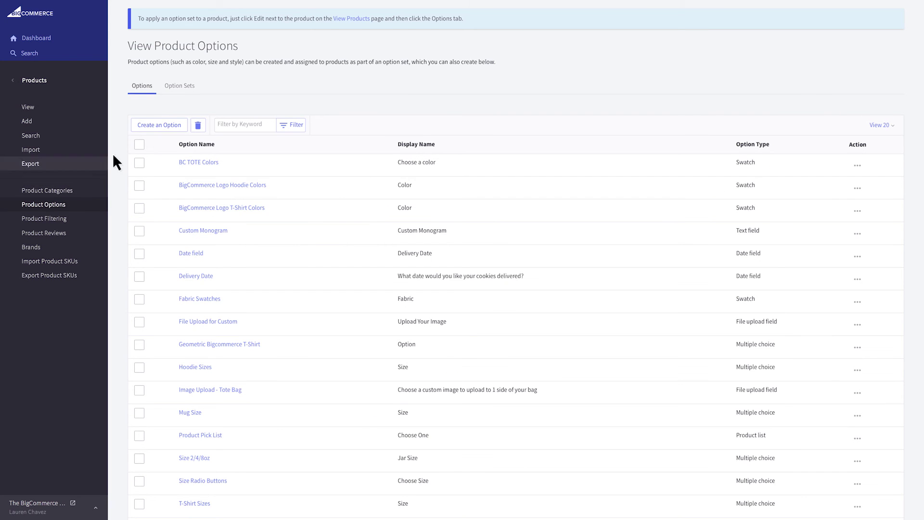
click(182, 86)
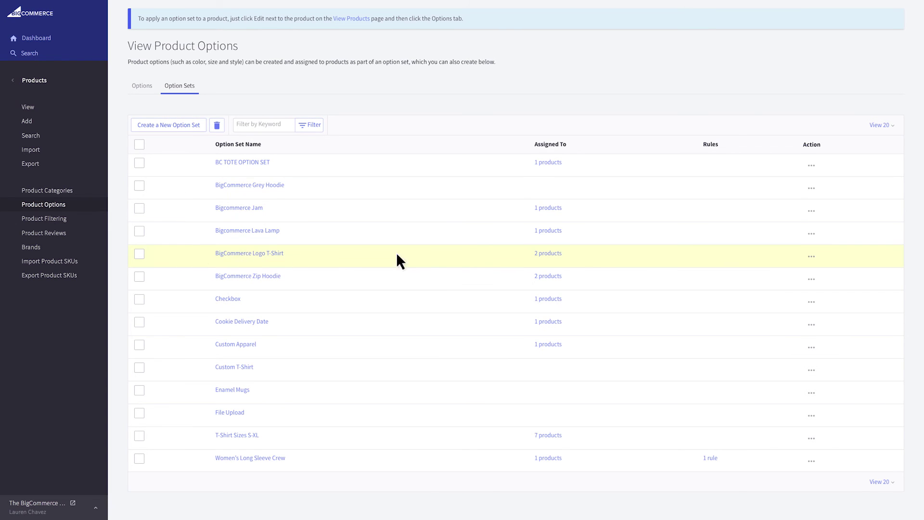
click(811, 256)
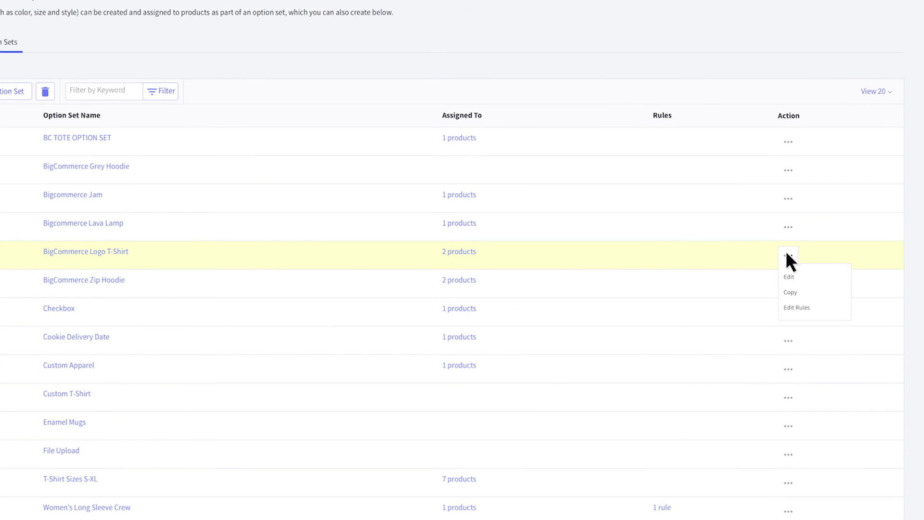
click(810, 307)
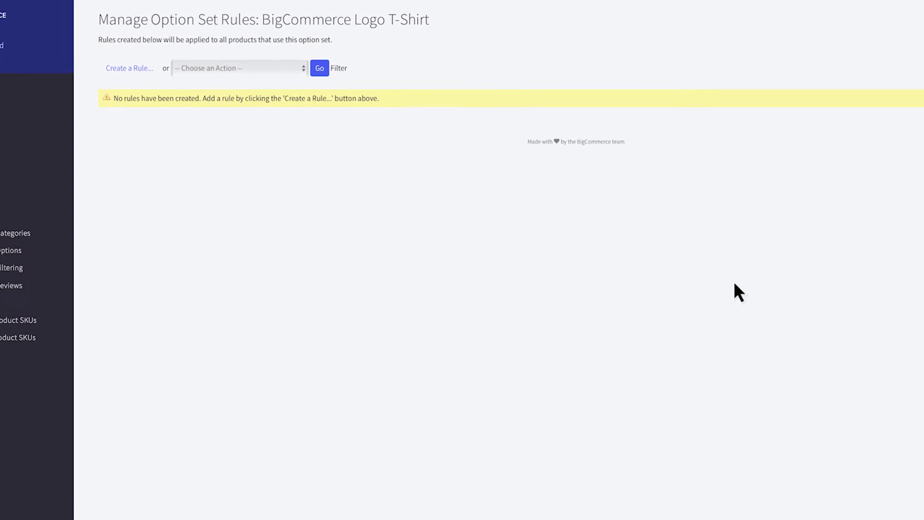
Step: Save an X-Large option set rule adding $4 to the price and 1 lb to the weight
click(137, 69)
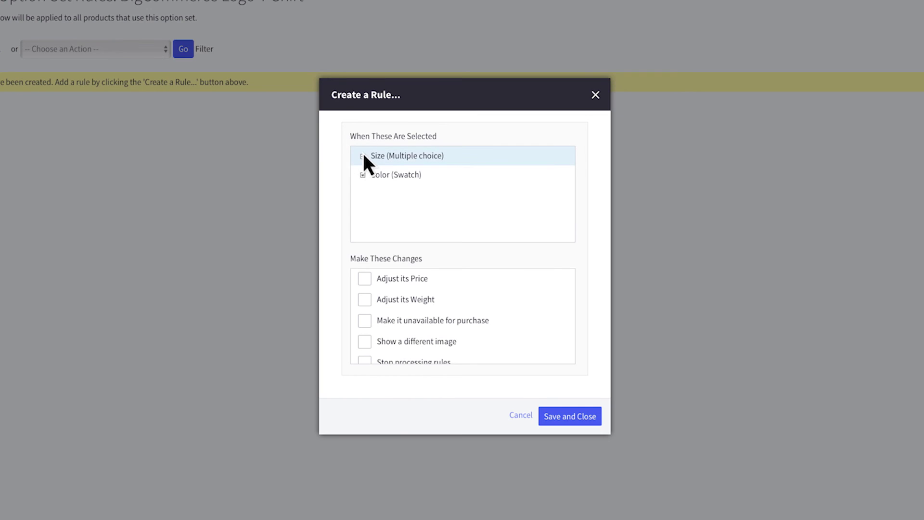
click(362, 156)
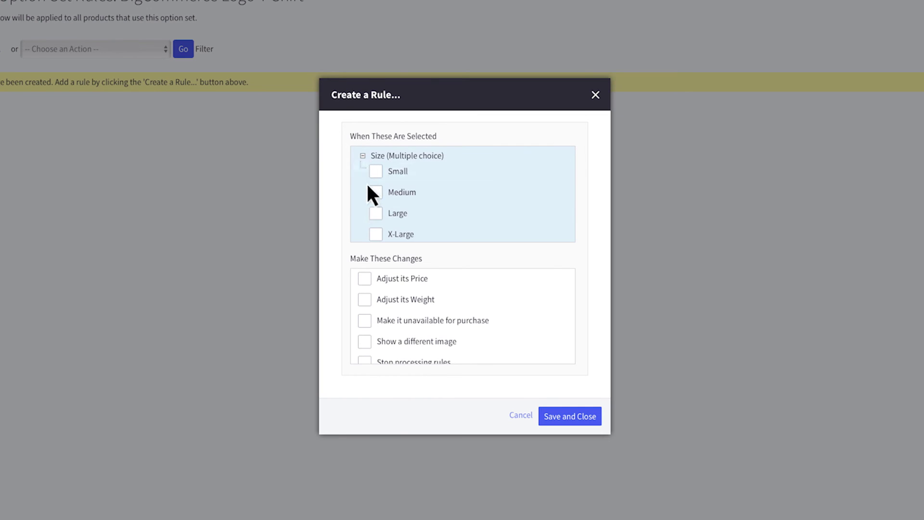
click(362, 156)
click(364, 278)
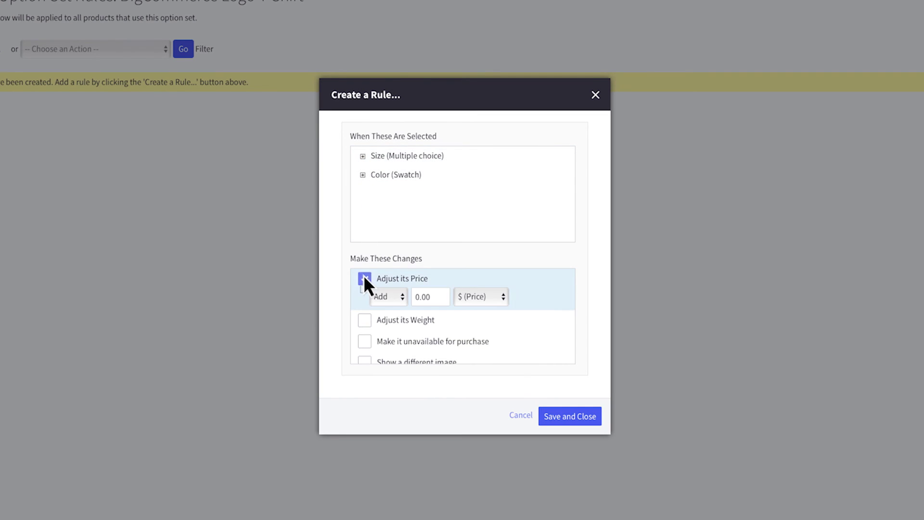
drag(435, 296, 406, 297)
text(4)
click(362, 319)
drag(433, 339, 407, 339)
text(1)
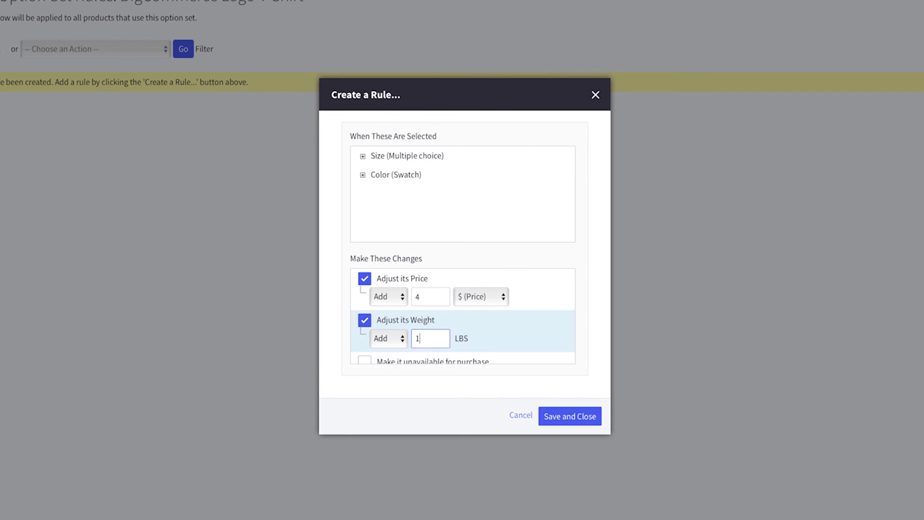
key(Tab)
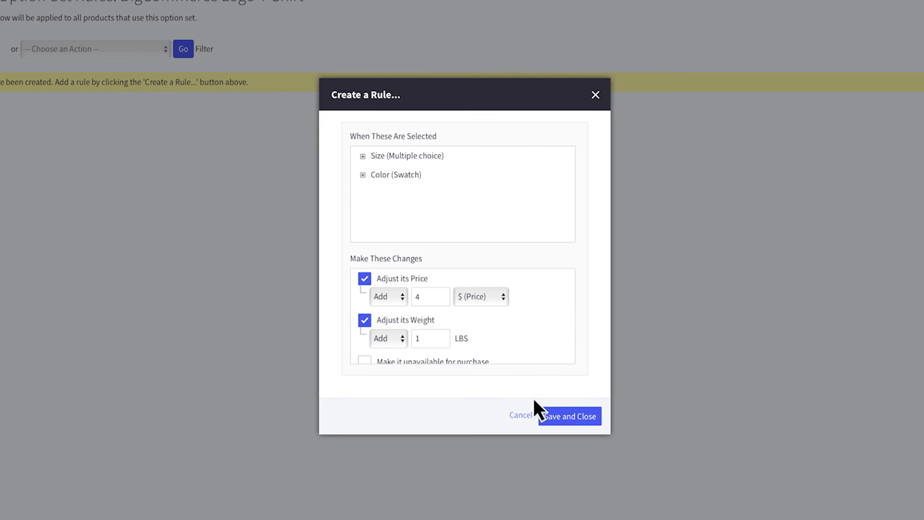
click(570, 415)
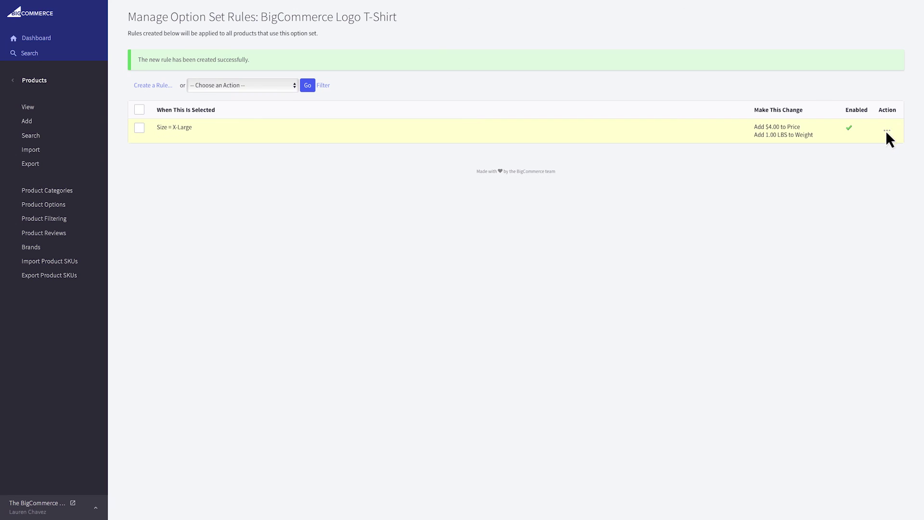
Step: Change the X-Large rule's weight increase to 1.5 lb and toggle its Enabled status
click(887, 130)
click(864, 145)
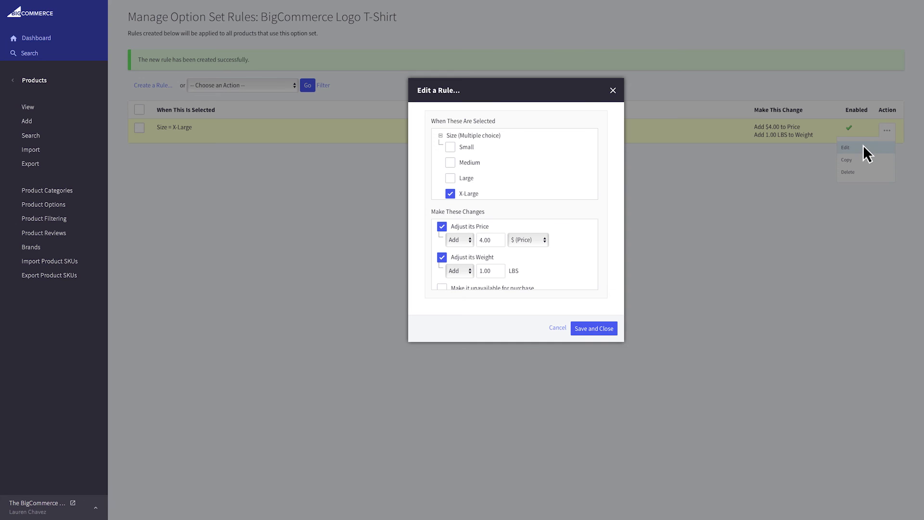
drag(492, 270, 479, 270)
text(1.5)
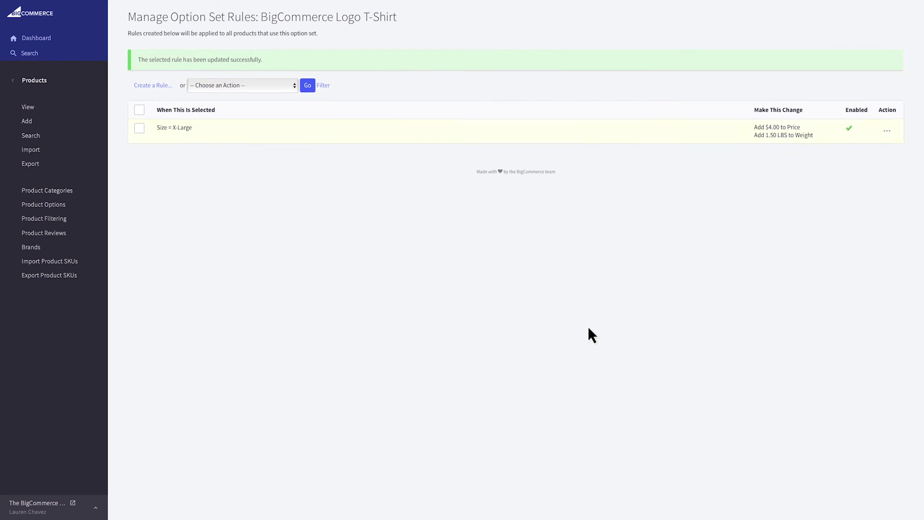
click(849, 129)
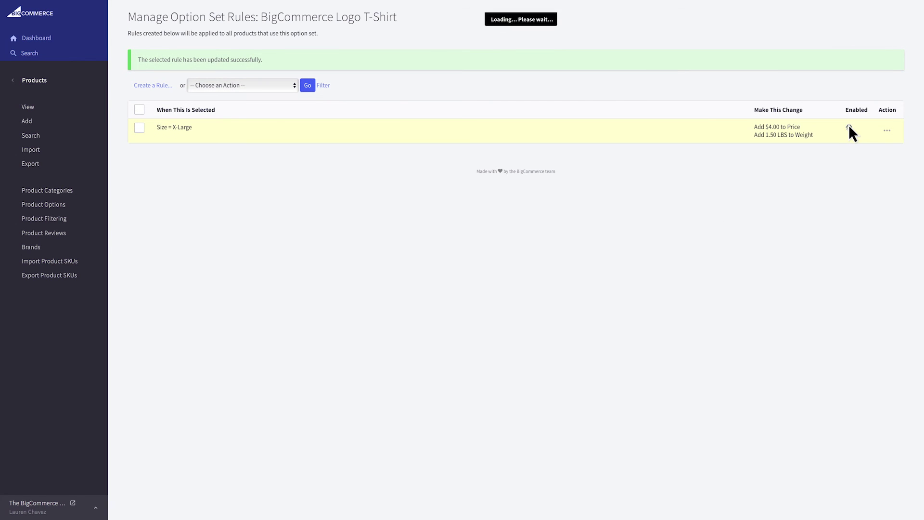